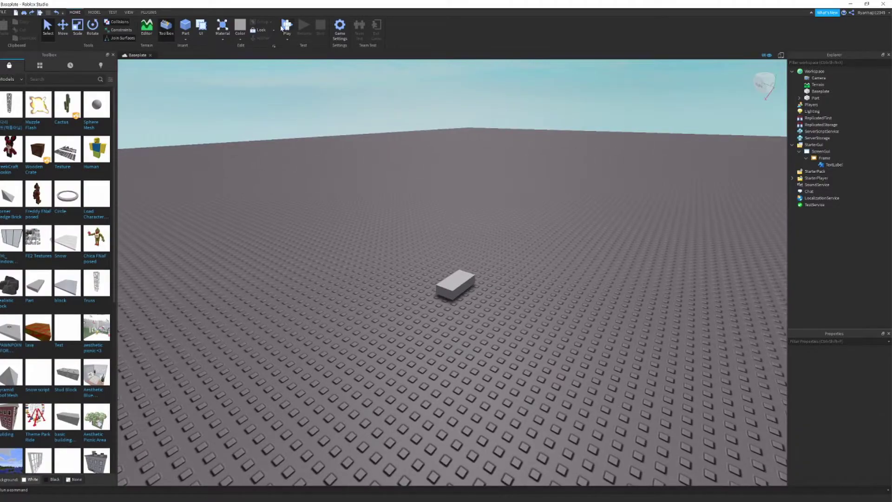
Playtest the game, walk the avatar to the grey part, and trigger its Interact prompt to open and close the note
{"action": "left_click", "coordinate": [286, 26]}
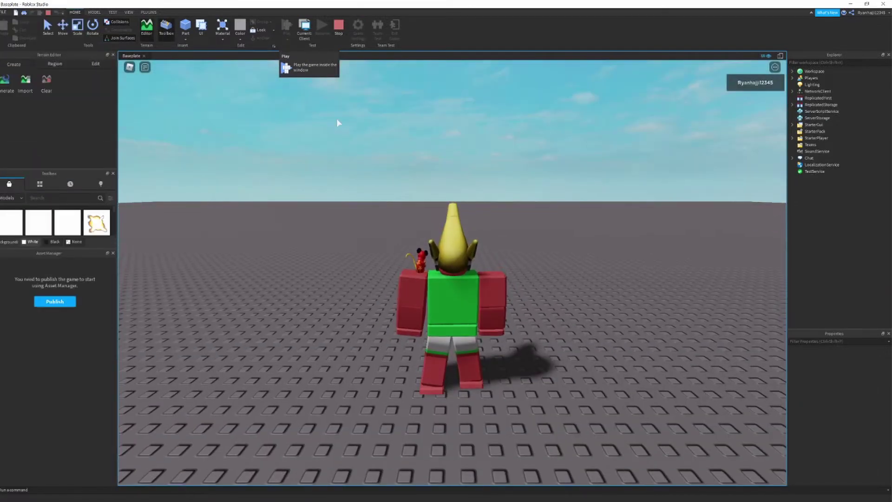
{"action": "key", "text": "w"}
{"action": "right_click_drag", "start_coordinate": [470, 223], "coordinate": [467, 222]}
{"action": "key", "text": "w"}
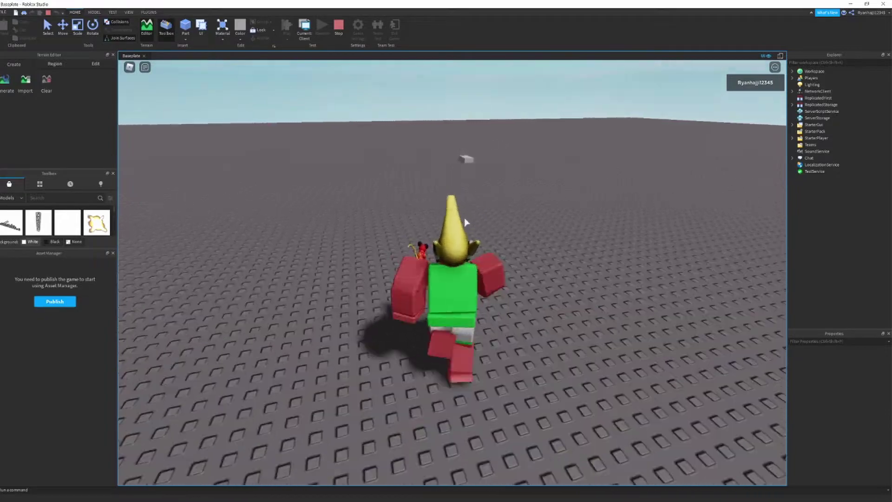
{"action": "key", "text": "w"}
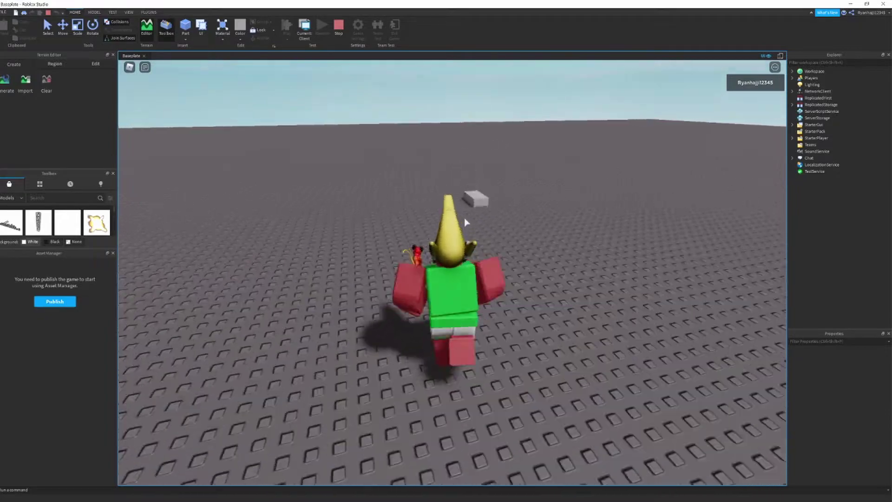
{"action": "key", "text": "w"}
{"action": "right_click_drag", "start_coordinate": [535, 251], "coordinate": [536, 253]}
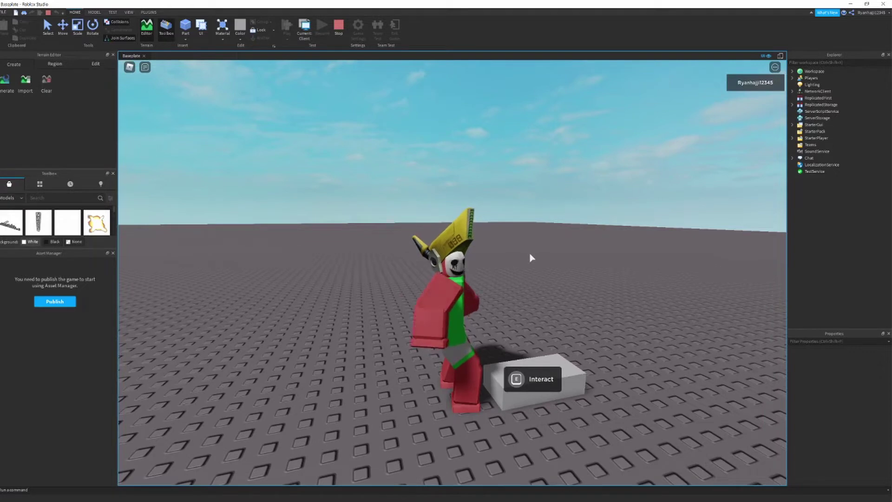
{"action": "key", "text": "e"}
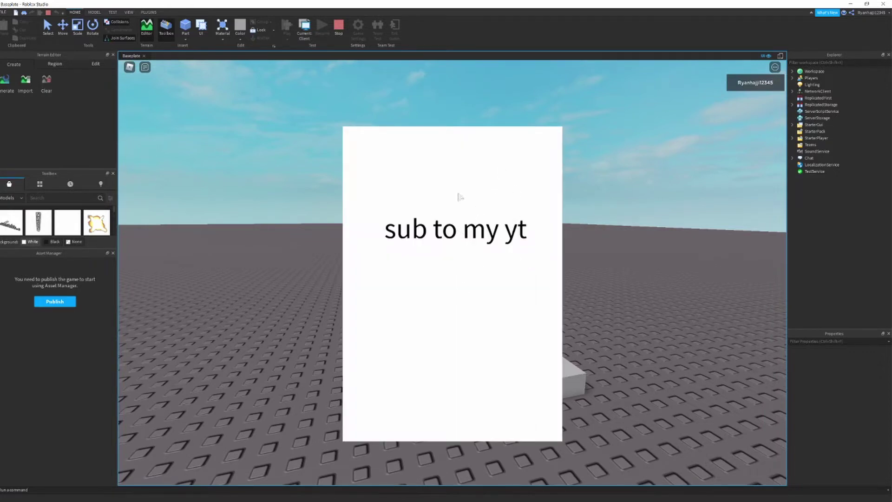
{"action": "key", "text": "e"}
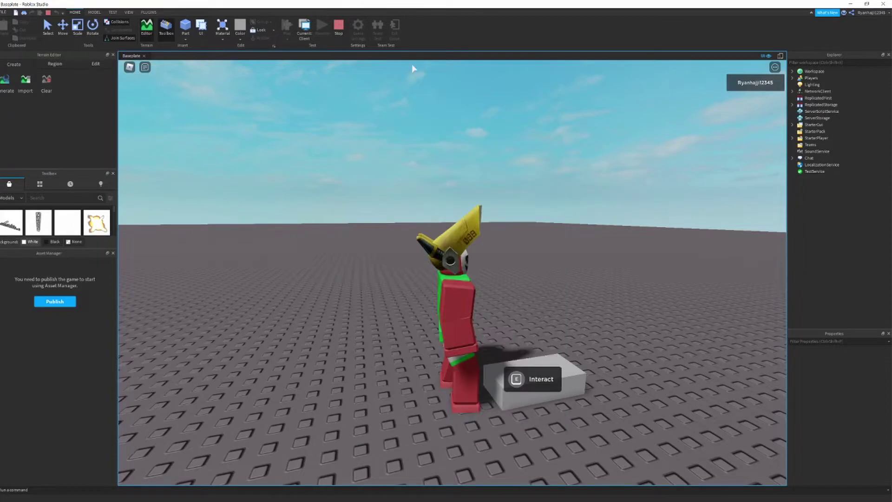
View the avatar from the front and up close, and stop the playtest
{"action": "right_click_drag", "start_coordinate": [509, 193], "coordinate": [509, 194]}
{"action": "key", "text": "s"}
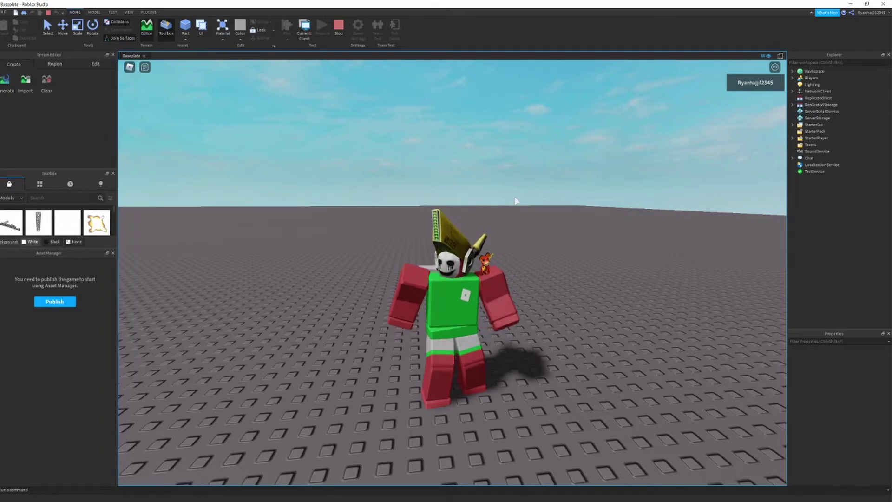
{"action": "right_click_drag", "start_coordinate": [504, 211], "coordinate": [514, 206]}
{"action": "scroll", "coordinate": [514, 206], "scroll_direction": "up", "scroll_amount": 4}
{"action": "scroll", "coordinate": [514, 206], "scroll_direction": "down", "scroll_amount": 5}
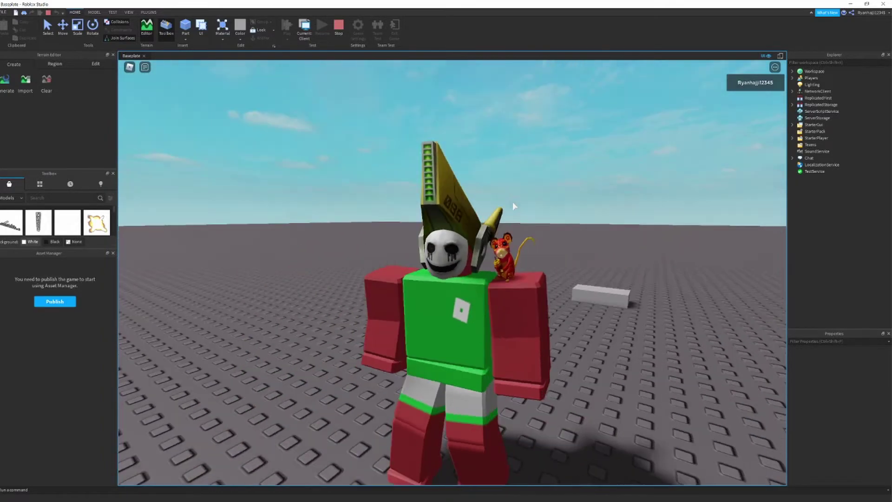
{"action": "left_click", "coordinate": [341, 31]}
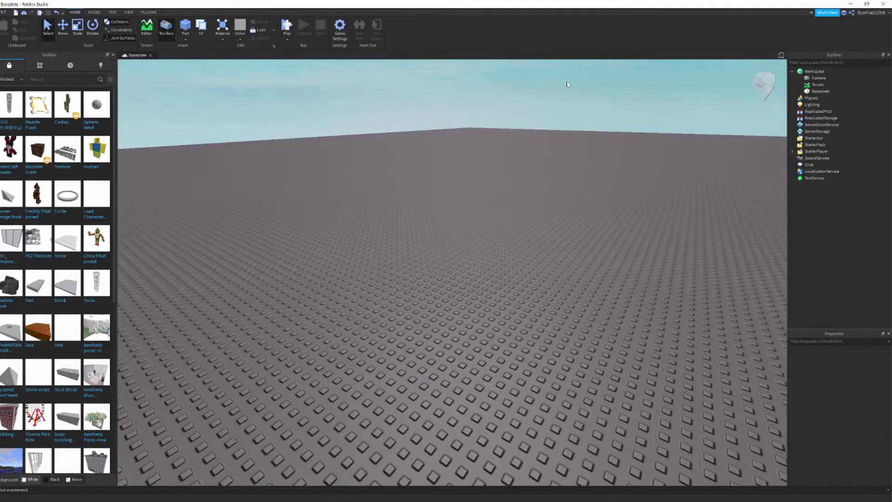
Close the Toolbox and insert a ScreenGui into StarterGui
{"action": "left_click", "coordinate": [113, 54]}
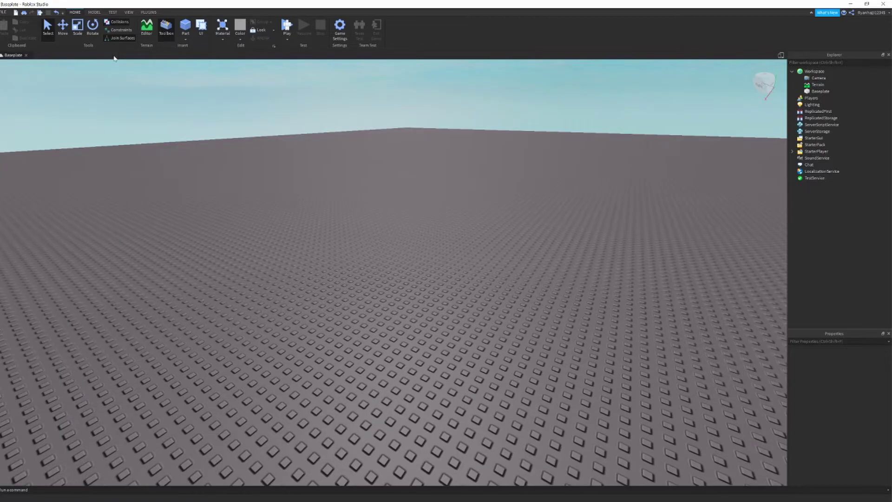
{"action": "left_click", "coordinate": [820, 138]}
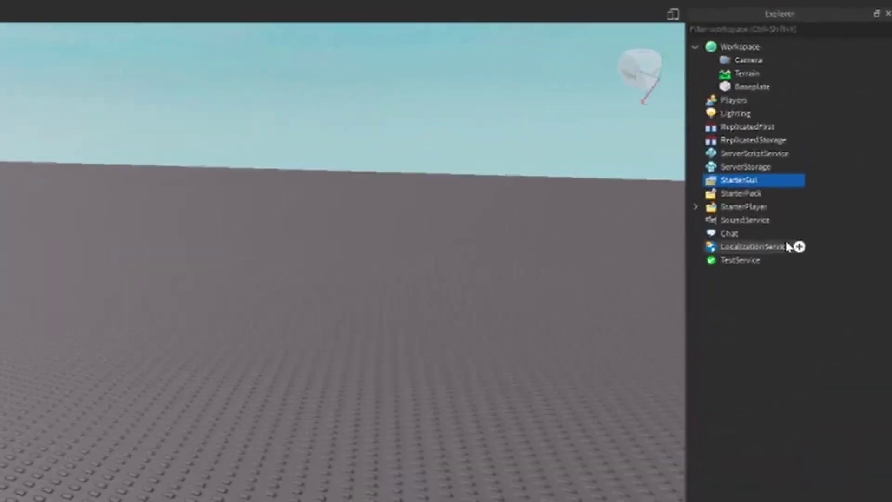
{"action": "left_click", "coordinate": [739, 199]}
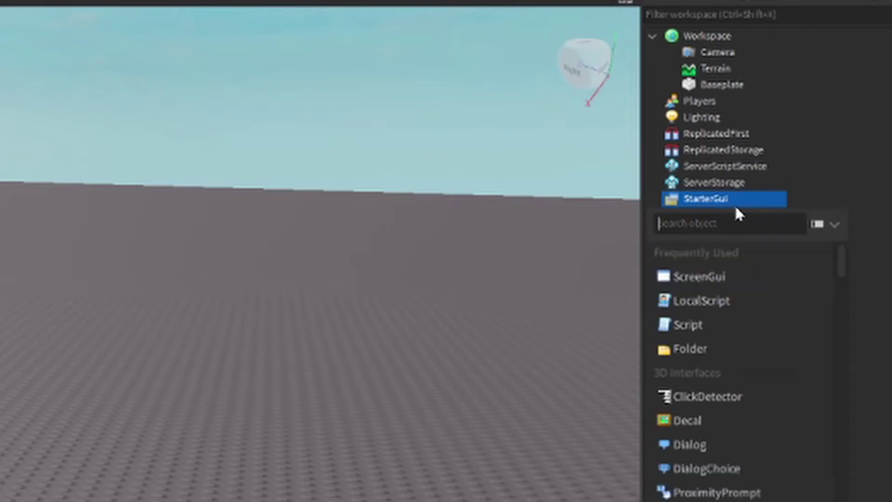
{"action": "left_click", "coordinate": [723, 278]}
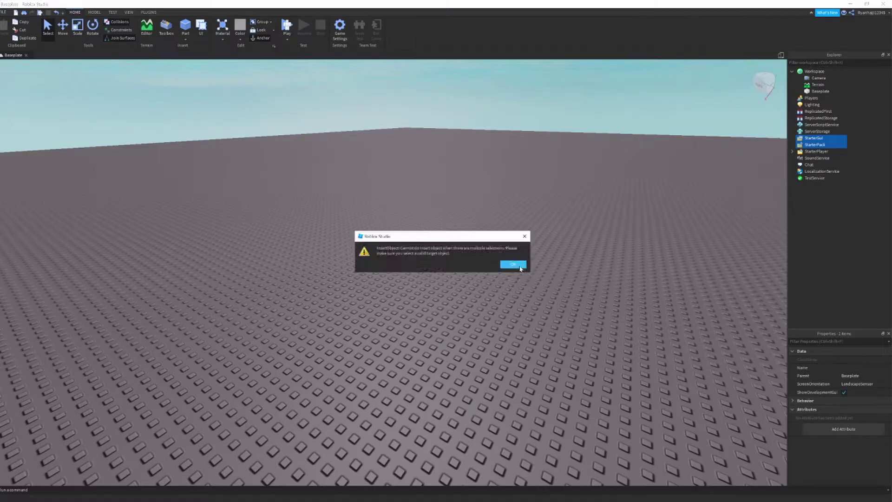
{"action": "left_click", "coordinate": [519, 265]}
{"action": "left_click", "coordinate": [502, 406]}
{"action": "left_click", "coordinate": [810, 138]}
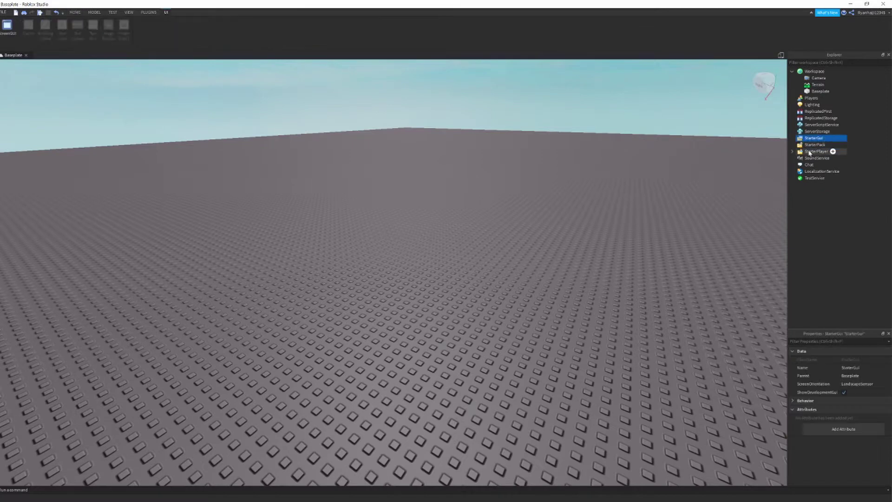
{"action": "left_click", "coordinate": [828, 138]}
{"action": "left_click", "coordinate": [815, 171]}
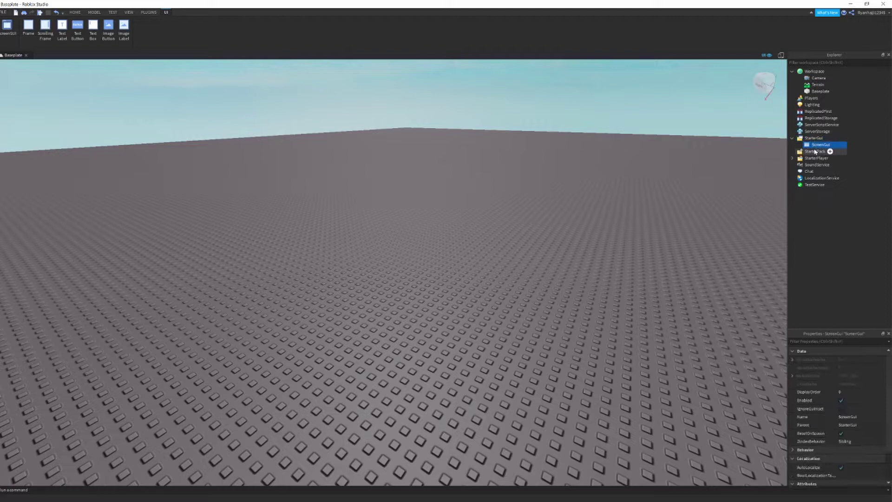
Insert a Frame into the ScreenGui
{"action": "right_click", "coordinate": [821, 148]}
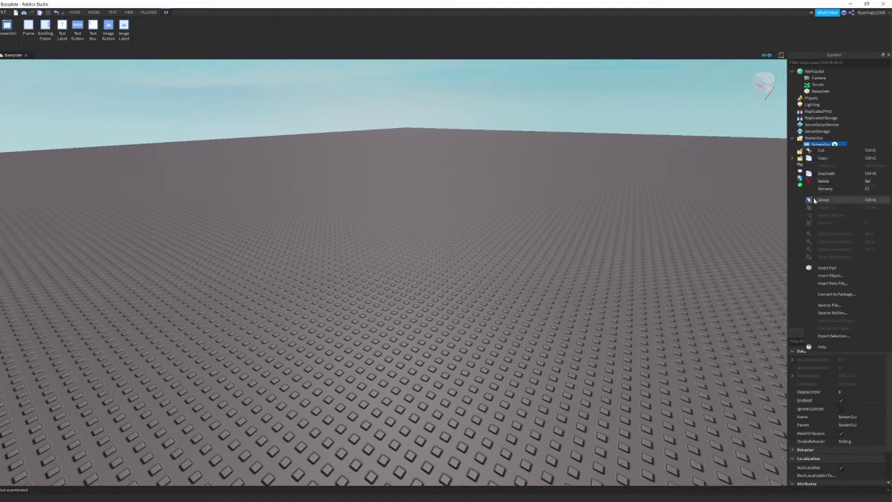
{"action": "left_click", "coordinate": [795, 221]}
{"action": "left_click", "coordinate": [819, 145]}
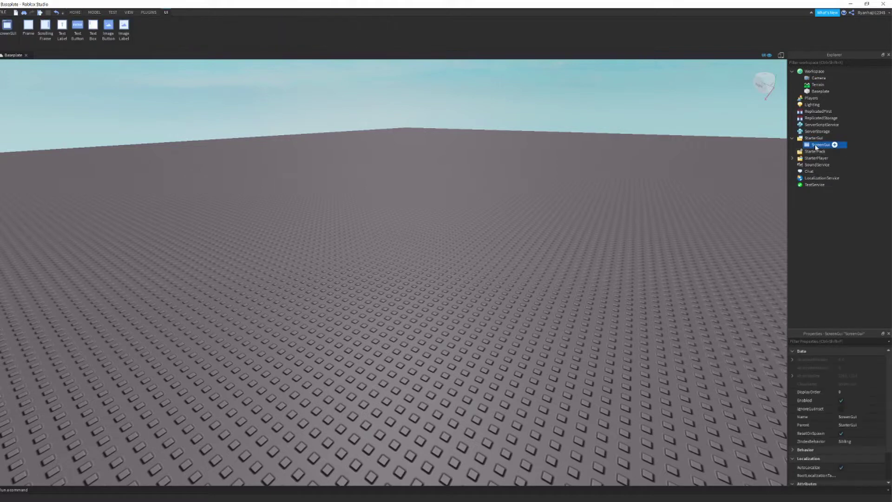
{"action": "left_click", "coordinate": [733, 210]}
{"action": "left_click", "coordinate": [825, 146]}
{"action": "left_click", "coordinate": [835, 146]}
{"action": "left_click", "coordinate": [825, 177]}
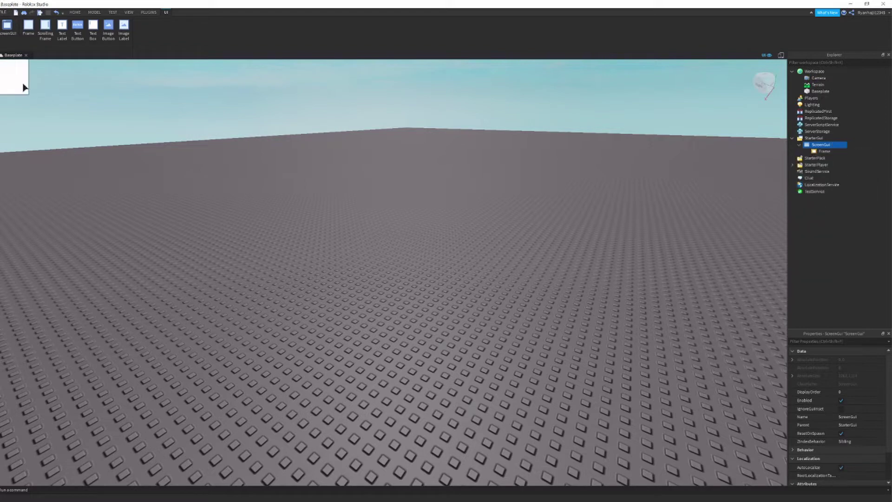
Enlarge the frame to about 780 x 1075 pixels and place it near the middle of the viewport
{"action": "left_click_drag", "start_coordinate": [24, 88], "coordinate": [400, 242]}
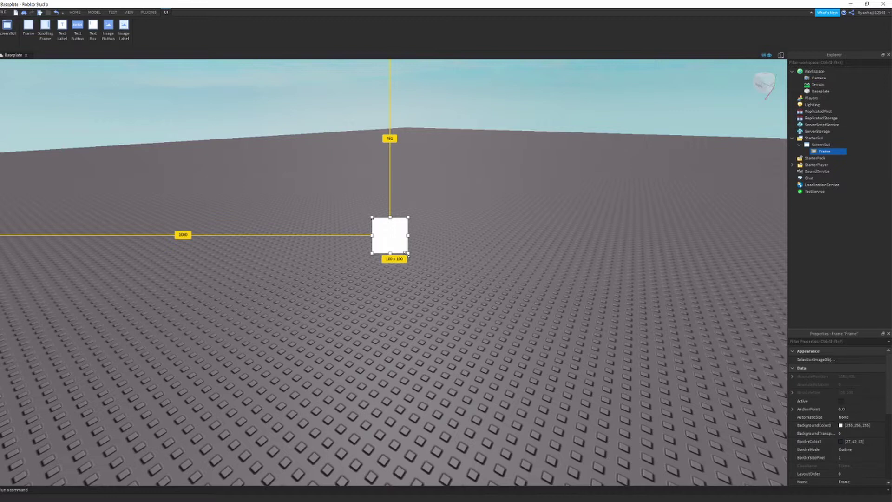
{"action": "left_click_drag", "start_coordinate": [407, 253], "coordinate": [561, 475]}
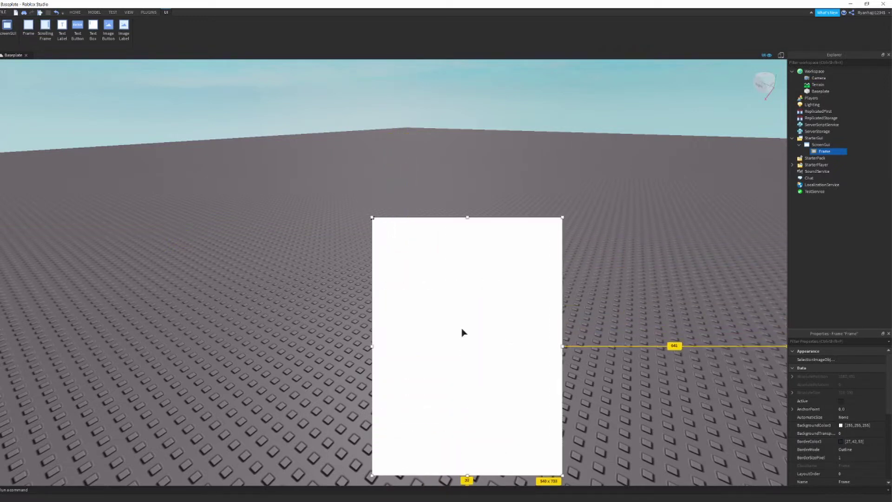
{"action": "left_click_drag", "start_coordinate": [462, 333], "coordinate": [302, 172]}
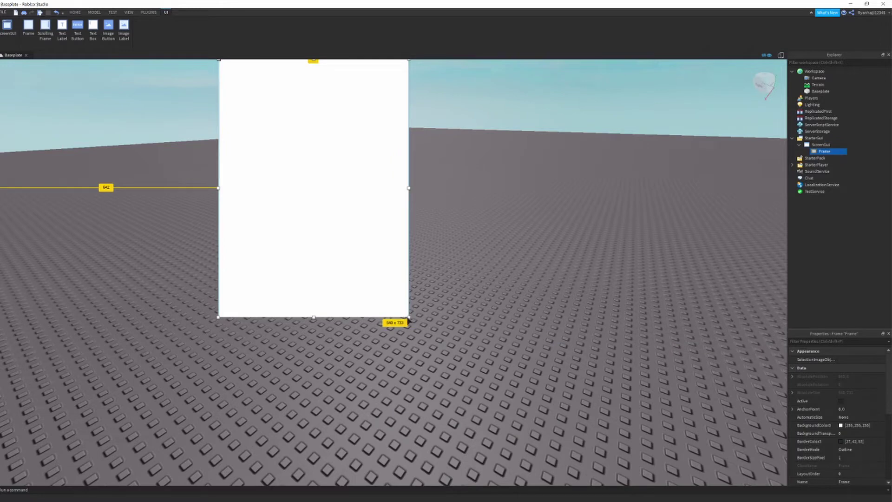
{"action": "left_click", "coordinate": [408, 319]}
{"action": "left_click", "coordinate": [825, 151]}
{"action": "left_click_drag", "start_coordinate": [407, 317], "coordinate": [492, 435]}
{"action": "left_click_drag", "start_coordinate": [391, 298], "coordinate": [451, 304]}
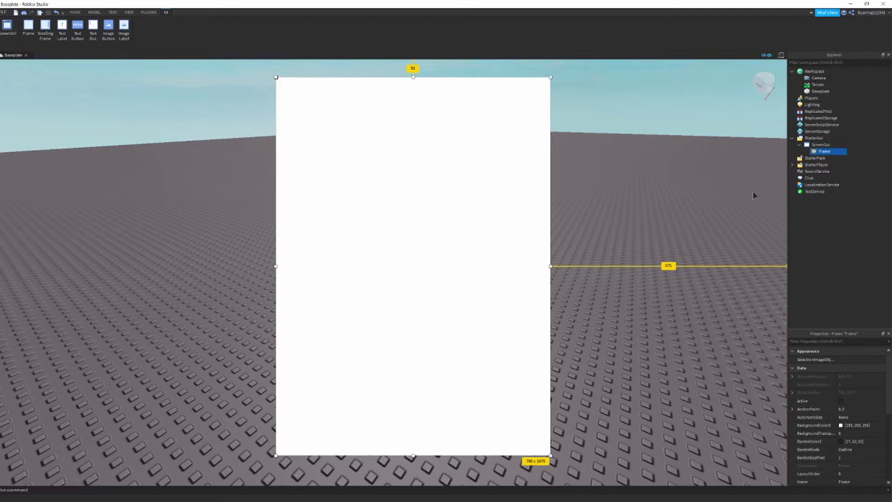
Insert a TextLabel into the frame, place it in the upper middle, and set its text to "sub to my yt"
{"action": "left_click", "coordinate": [835, 152]}
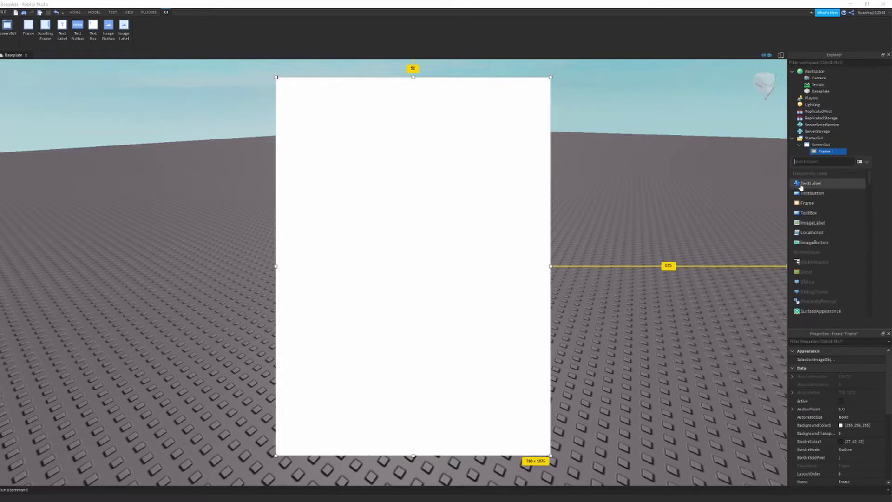
{"action": "left_click", "coordinate": [796, 184]}
{"action": "left_click_drag", "start_coordinate": [325, 92], "coordinate": [421, 189]}
{"action": "double_click", "coordinate": [420, 190]}
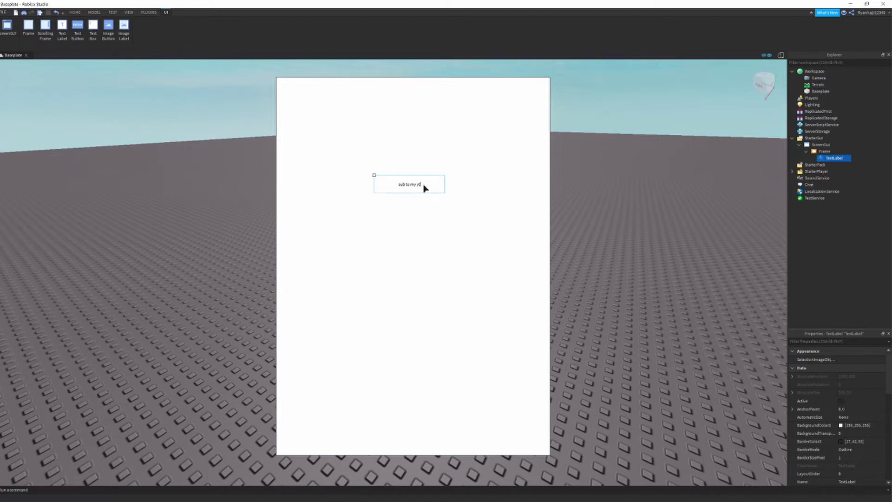
{"action": "left_click", "coordinate": [390, 262]}
{"action": "left_click", "coordinate": [442, 194]}
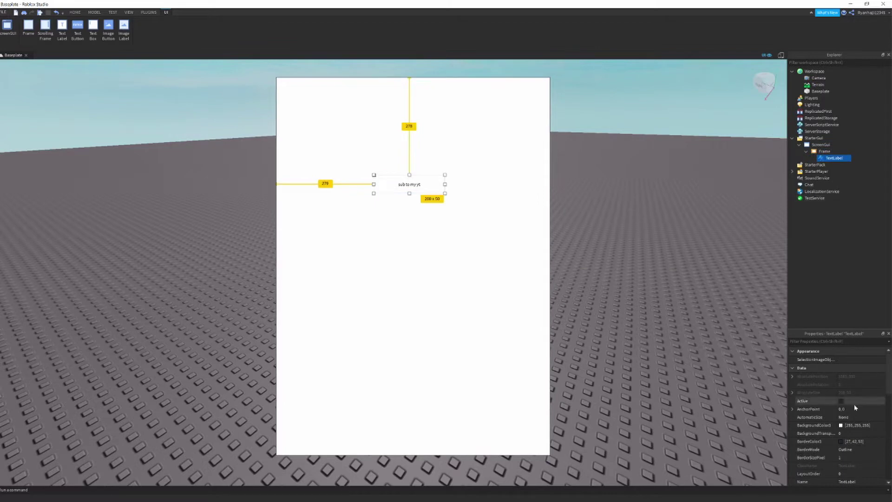
Set BorderSizePixel to 0 for both the frame and its text label
{"action": "left_click", "coordinate": [462, 243]}
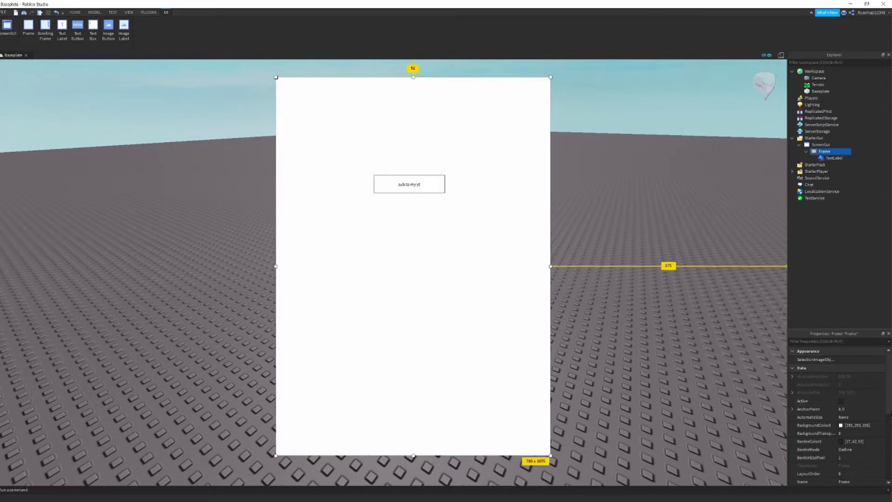
{"action": "left_click", "coordinate": [853, 458]}
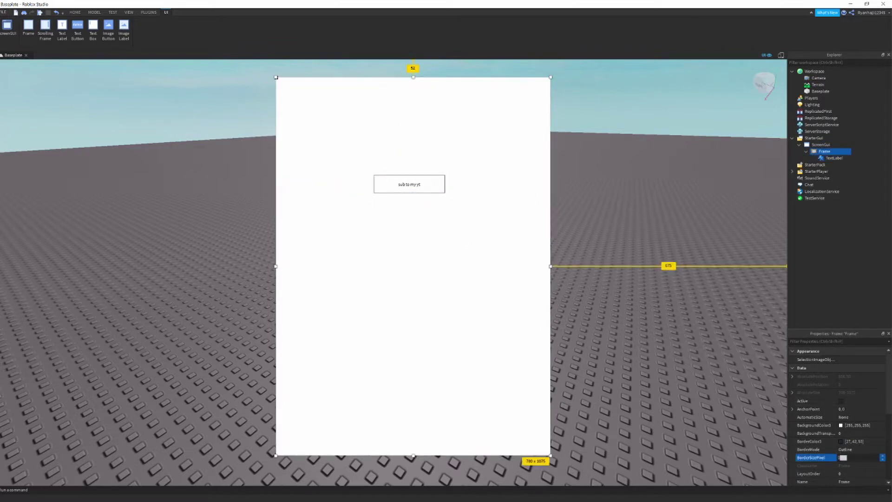
{"action": "type", "text": "0"}
{"action": "key", "text": "Return"}
{"action": "left_click", "coordinate": [415, 189]}
{"action": "double_click", "coordinate": [850, 458]}
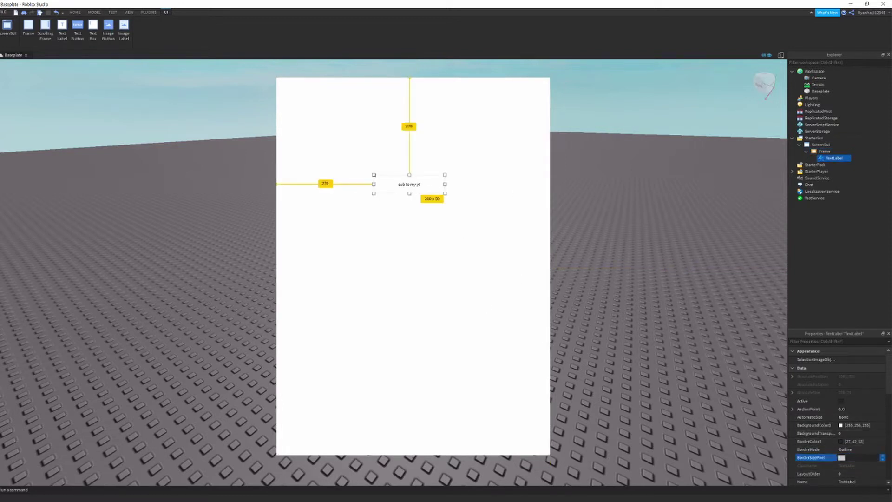
{"action": "type", "text": "0"}
{"action": "left_click", "coordinate": [821, 151]}
Try a different Text value on the text label, undo it, and enable TextScaled
{"action": "left_click", "coordinate": [401, 188]}
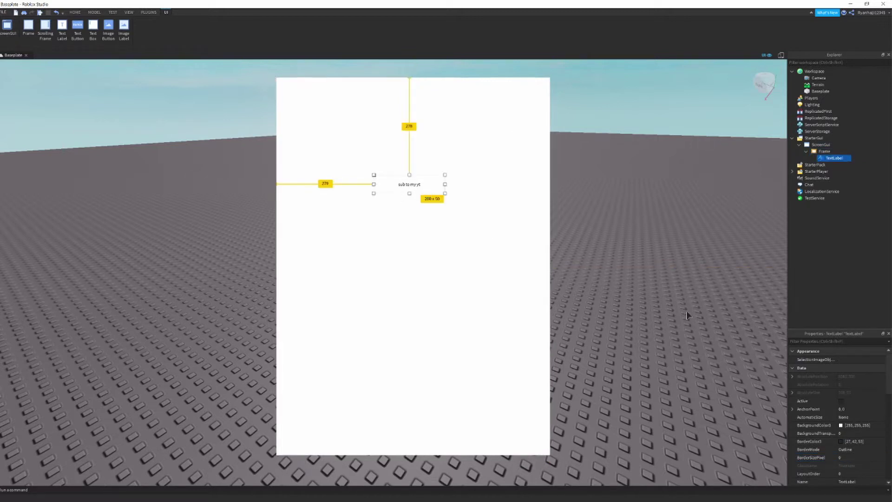
{"action": "scroll", "coordinate": [851, 437], "scroll_direction": "down", "scroll_amount": 4}
{"action": "scroll", "coordinate": [852, 435], "scroll_direction": "down", "scroll_amount": 3}
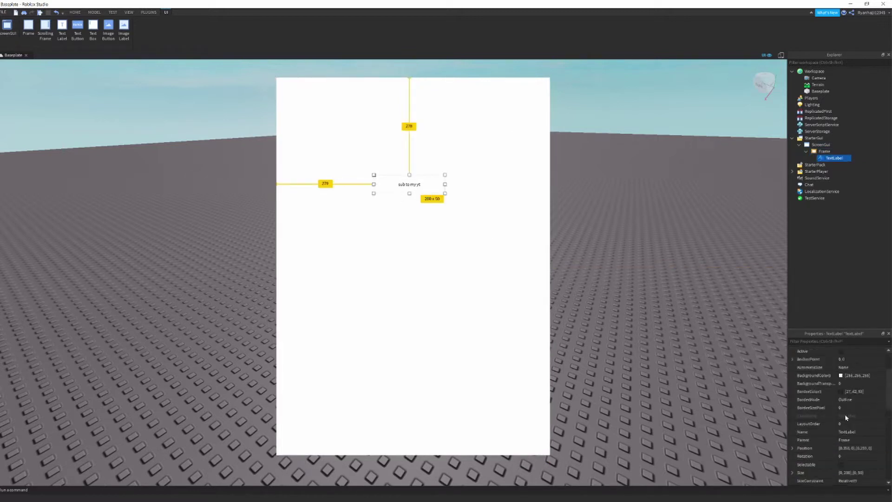
{"action": "scroll", "coordinate": [837, 427], "scroll_direction": "down", "scroll_amount": 3}
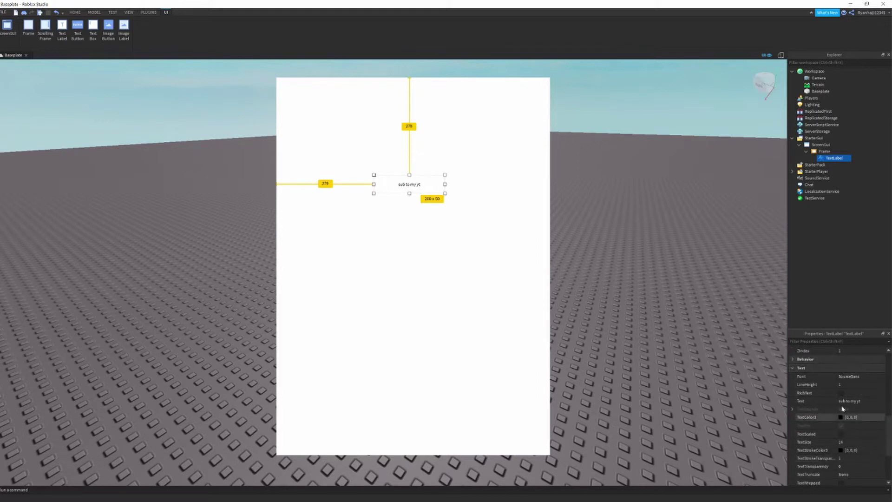
{"action": "left_click", "coordinate": [853, 402]}
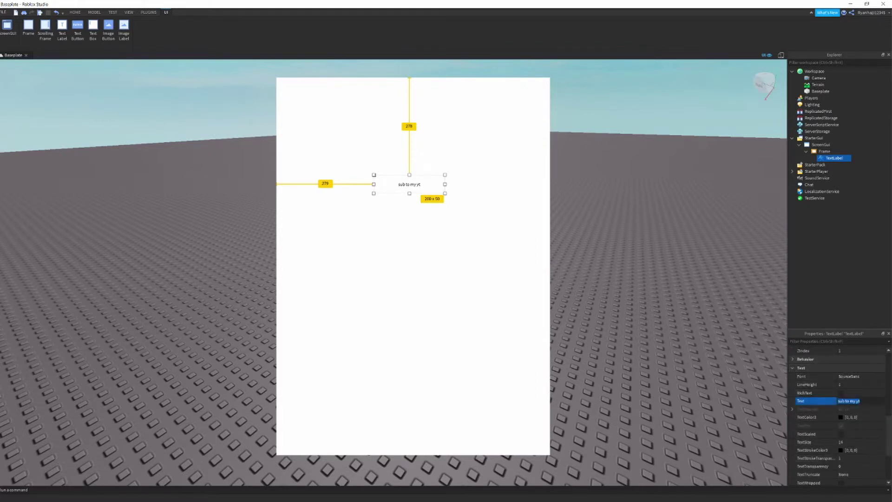
{"action": "key", "text": "Return"}
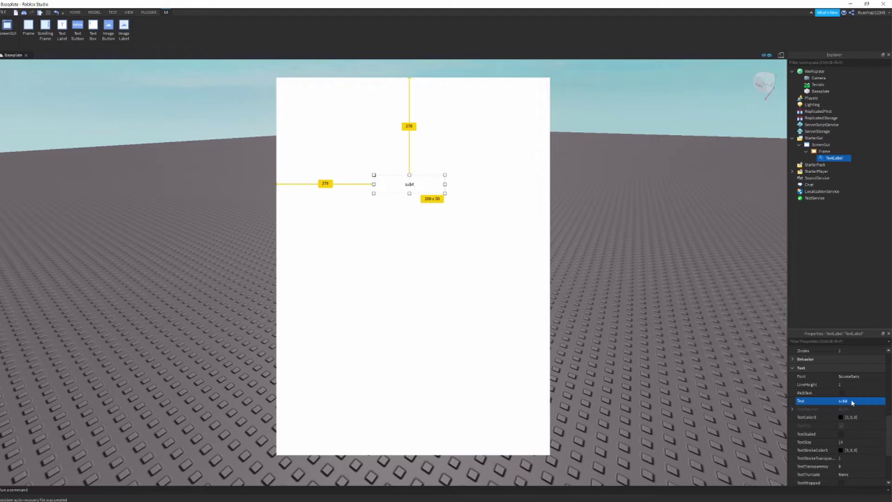
{"action": "key", "text": "ctrl+z"}
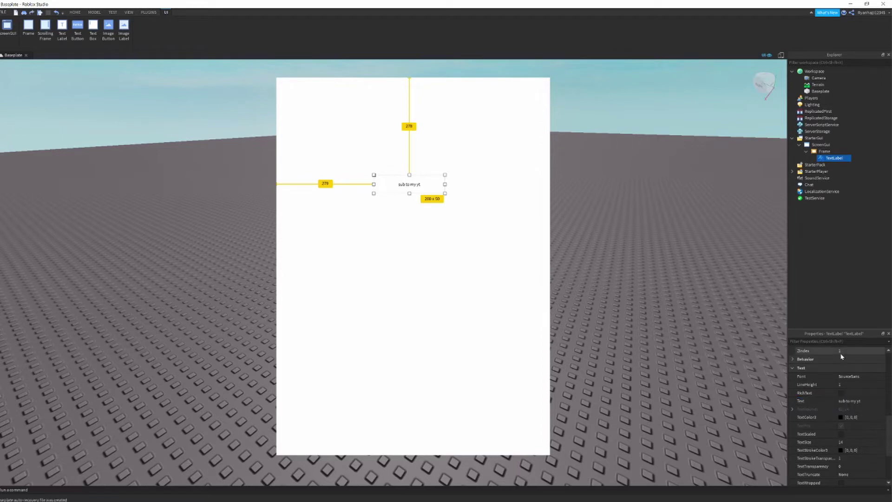
{"action": "left_click", "coordinate": [842, 435]}
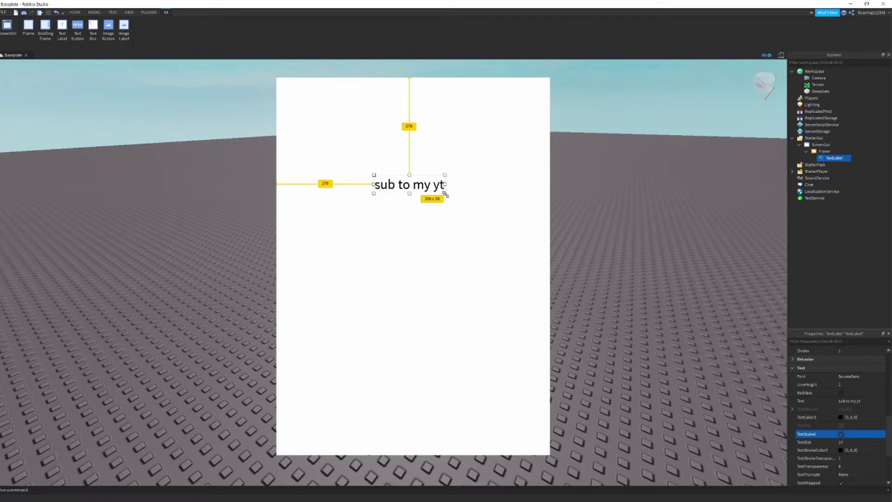
Enlarge the text label to about 515 x 600 pixels and place it near the middle of the frame
{"action": "left_click_drag", "start_coordinate": [444, 194], "coordinate": [552, 388]}
{"action": "left_click_drag", "start_coordinate": [502, 307], "coordinate": [456, 287]}
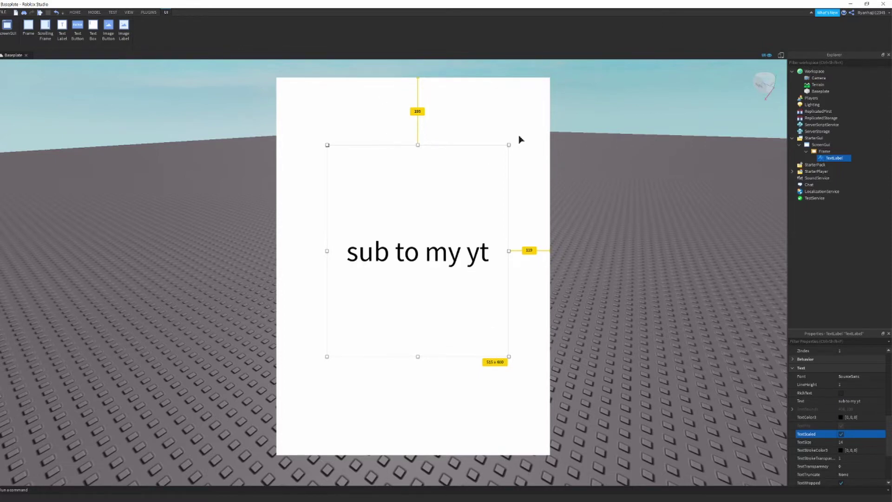
{"action": "left_click", "coordinate": [584, 229]}
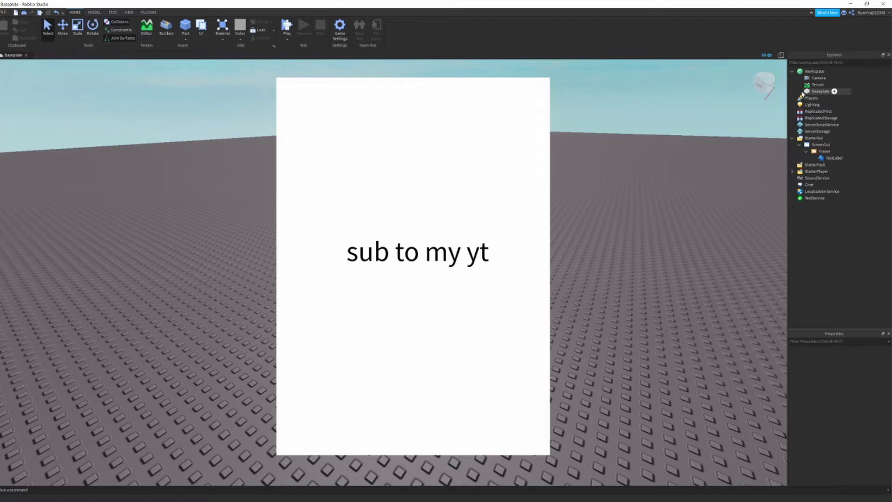
Turn off the Visible property of the note's frame
{"action": "left_click", "coordinate": [819, 152]}
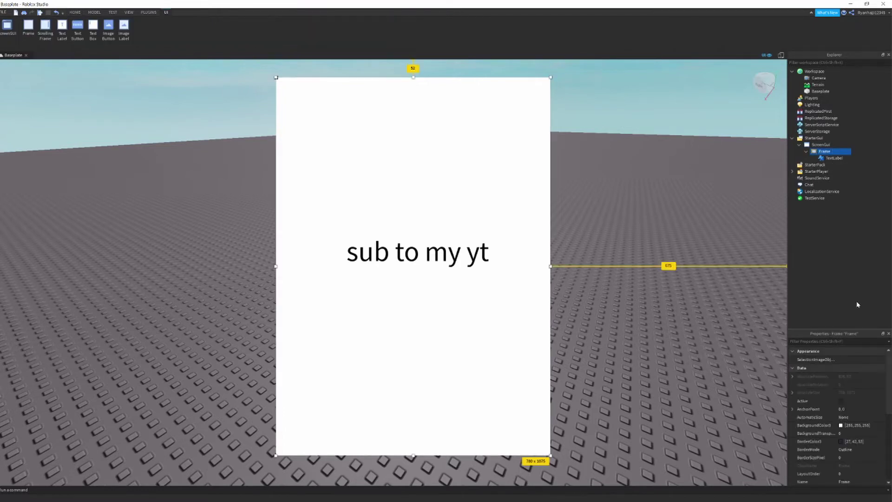
{"action": "scroll", "coordinate": [823, 395], "scroll_direction": "down", "scroll_amount": 5}
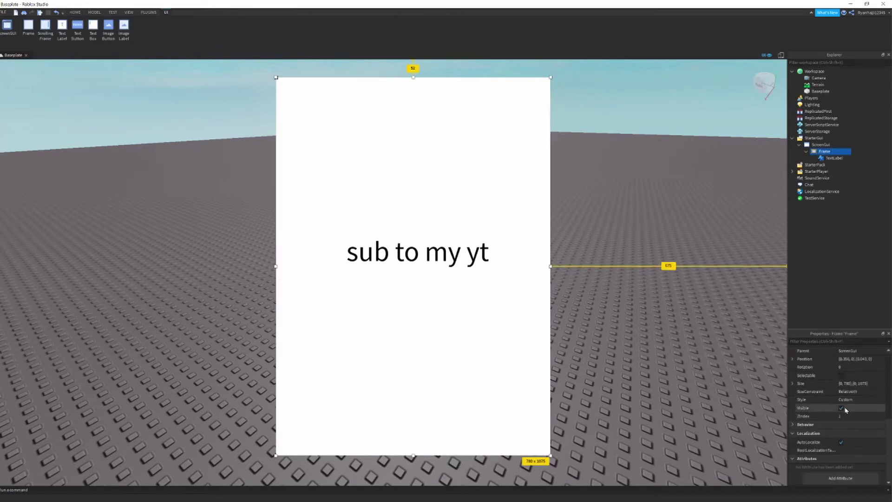
{"action": "left_click", "coordinate": [842, 408]}
{"action": "left_click", "coordinate": [610, 339]}
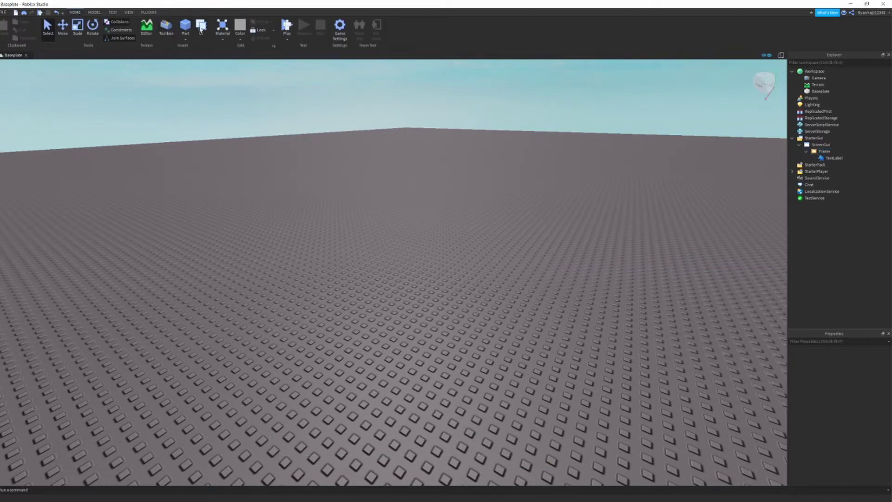
Insert a block part into the workspace on the baseplate
{"action": "left_click", "coordinate": [186, 25]}
{"action": "scroll", "coordinate": [479, 294], "scroll_direction": "up", "scroll_amount": 5}
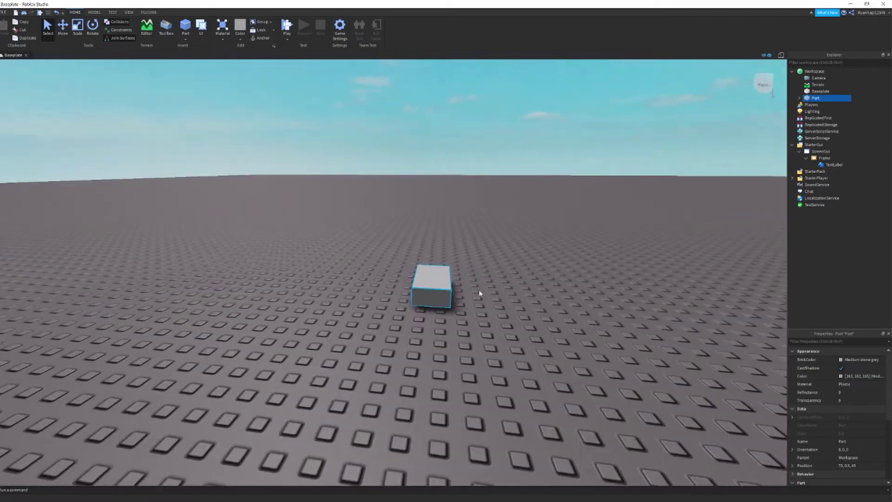
{"action": "scroll", "coordinate": [480, 293], "scroll_direction": "down", "scroll_amount": 3}
{"action": "scroll", "coordinate": [480, 294], "scroll_direction": "up", "scroll_amount": 5}
{"action": "right_click_drag", "start_coordinate": [481, 293], "coordinate": [468, 272]}
{"action": "scroll", "coordinate": [468, 273], "scroll_direction": "down", "scroll_amount": 4}
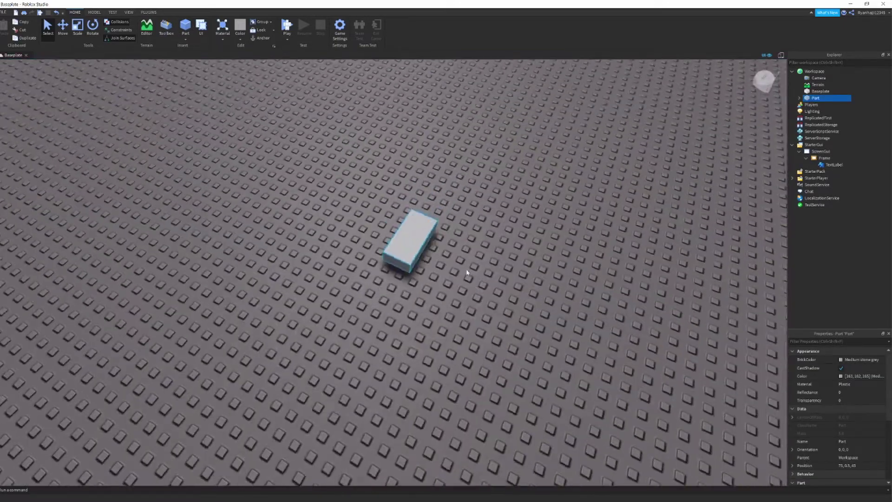
{"action": "scroll", "coordinate": [418, 247], "scroll_direction": "up", "scroll_amount": 1}
{"action": "scroll", "coordinate": [409, 244], "scroll_direction": "down", "scroll_amount": 3}
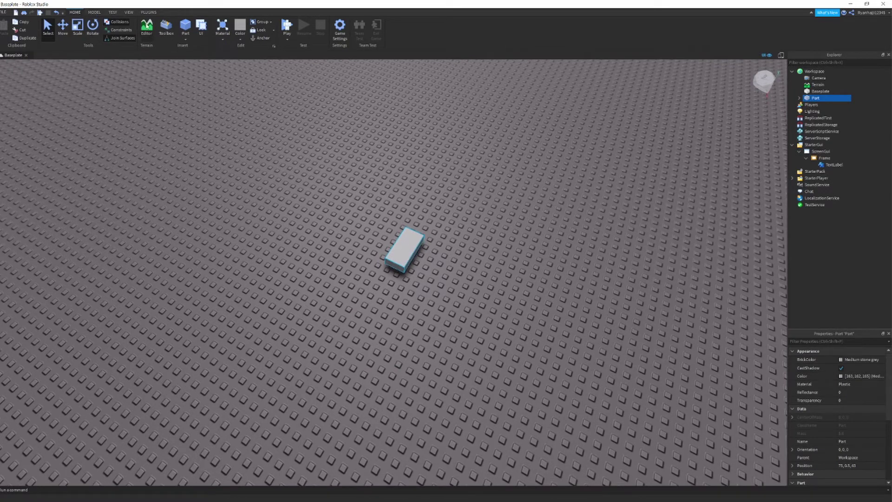
Scale the new part wider and adjust its thickness to shape it into a note-like slab
{"action": "left_click", "coordinate": [78, 27]}
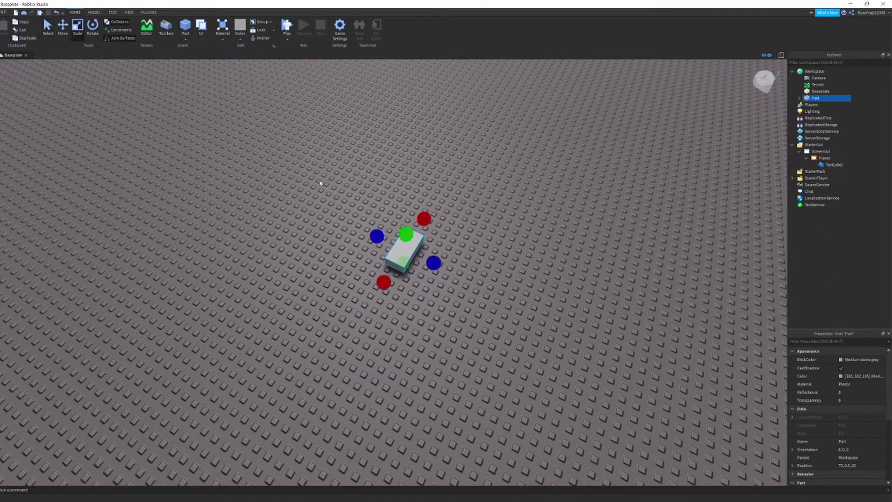
{"action": "left_click_drag", "start_coordinate": [434, 258], "coordinate": [443, 268]}
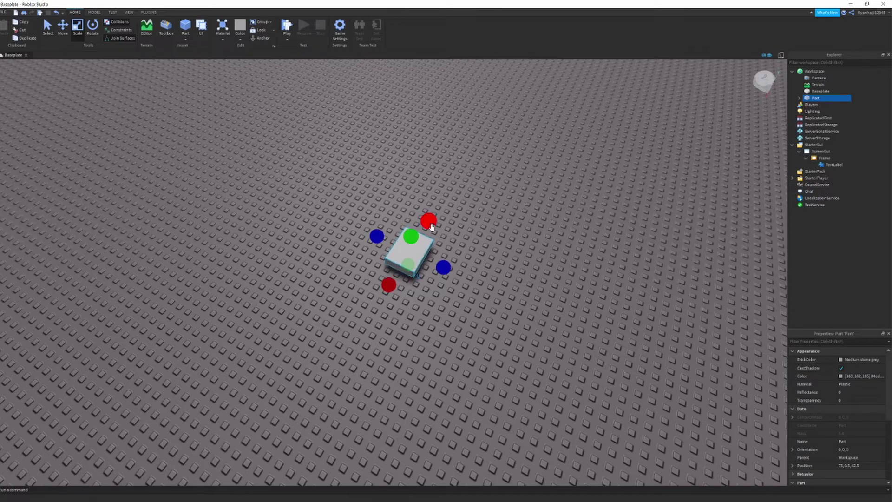
{"action": "scroll", "coordinate": [432, 276], "scroll_direction": "up", "scroll_amount": 3}
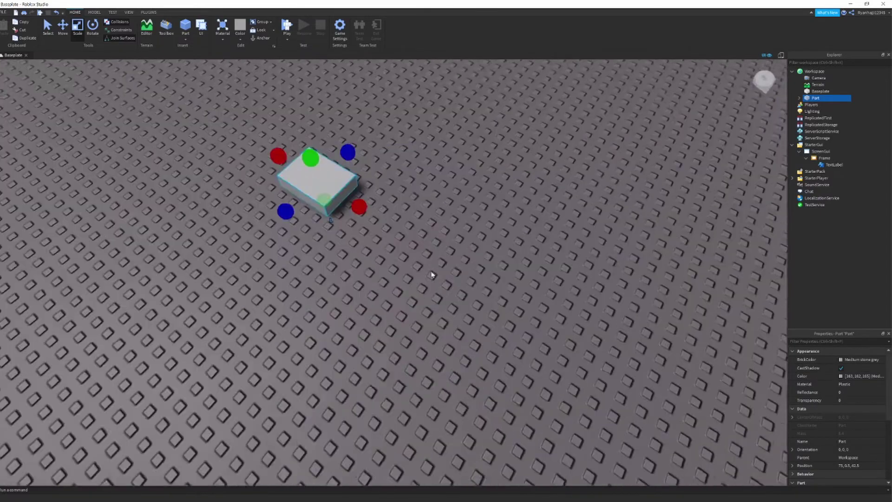
{"action": "scroll", "coordinate": [432, 275], "scroll_direction": "up", "scroll_amount": 2}
{"action": "right_click_drag", "start_coordinate": [432, 276], "coordinate": [450, 259]}
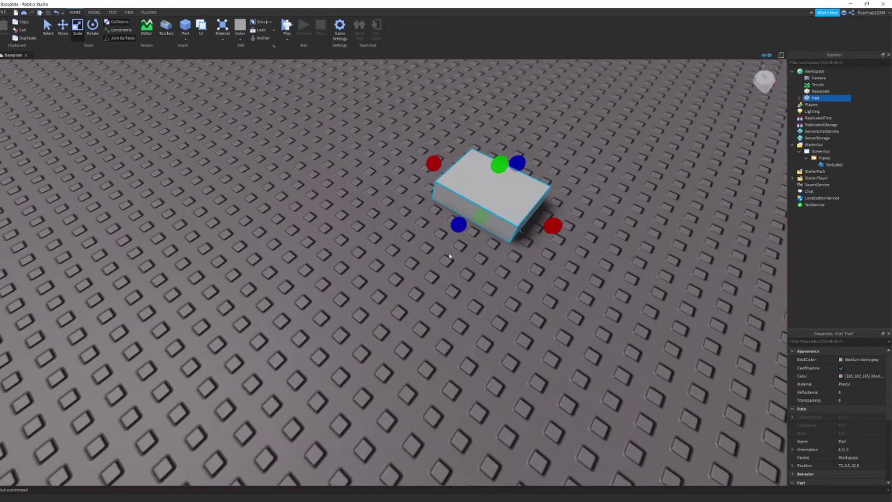
{"action": "left_click_drag", "start_coordinate": [481, 217], "coordinate": [483, 222]}
{"action": "left_click_drag", "start_coordinate": [499, 170], "coordinate": [498, 175]}
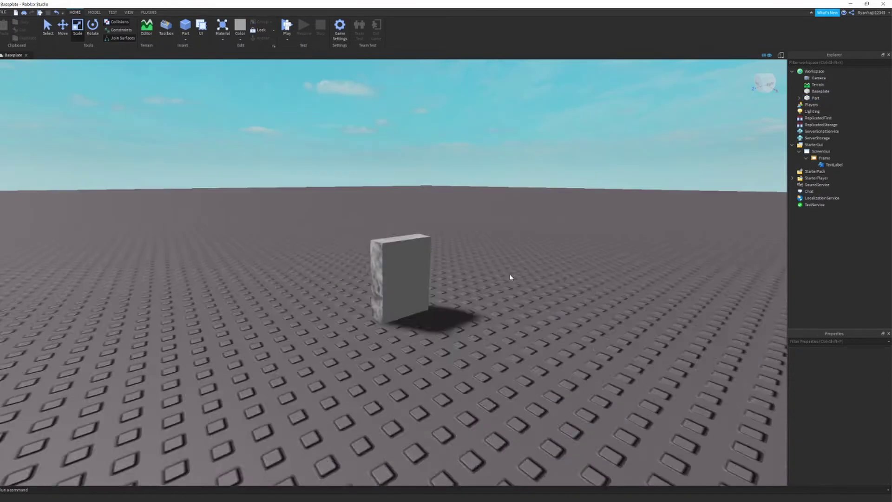
Examine the upright foil note part from several sides and distances
{"action": "key", "text": "w"}
{"action": "left_click", "coordinate": [619, 265]}
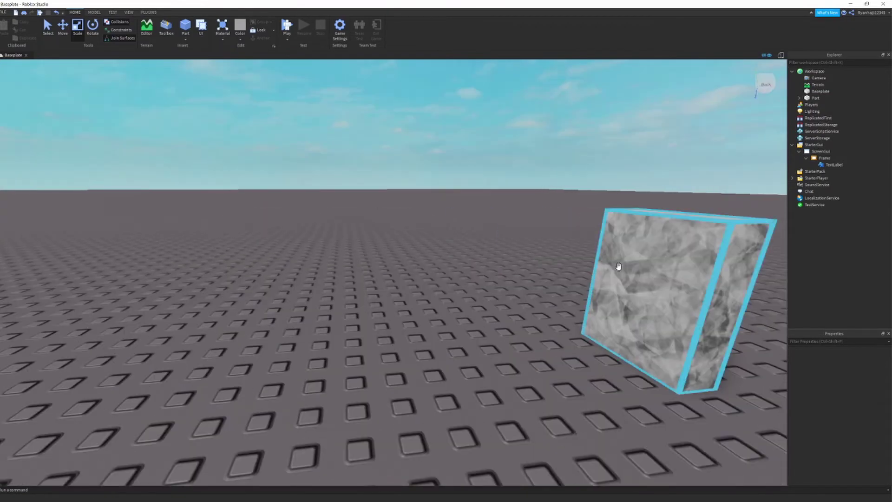
{"action": "right_click_drag", "start_coordinate": [565, 272], "coordinate": [576, 273]}
{"action": "key", "text": "a"}
{"action": "left_click", "coordinate": [568, 287]}
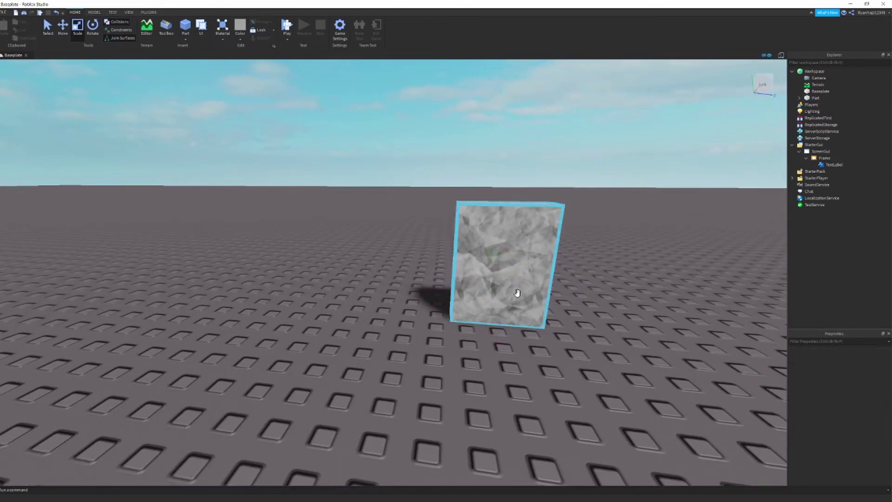
{"action": "key", "text": "w"}
{"action": "key", "text": "d"}
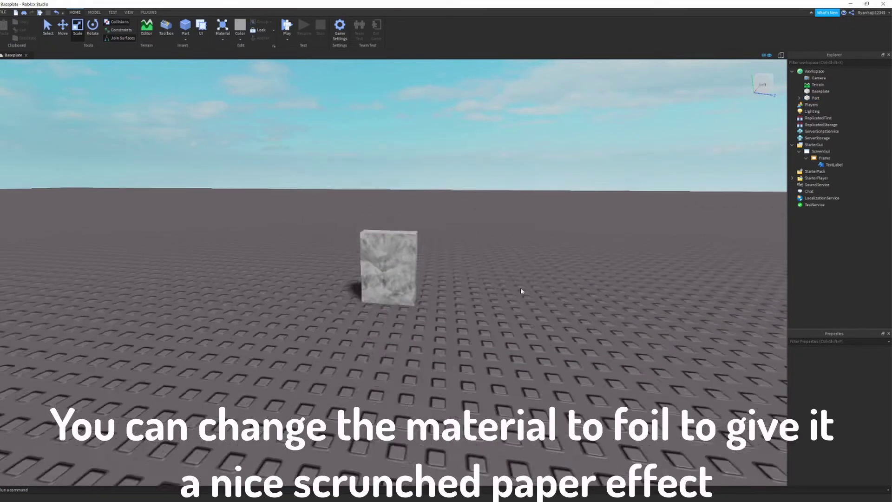
{"action": "scroll", "coordinate": [522, 293], "scroll_direction": "up", "scroll_amount": 3}
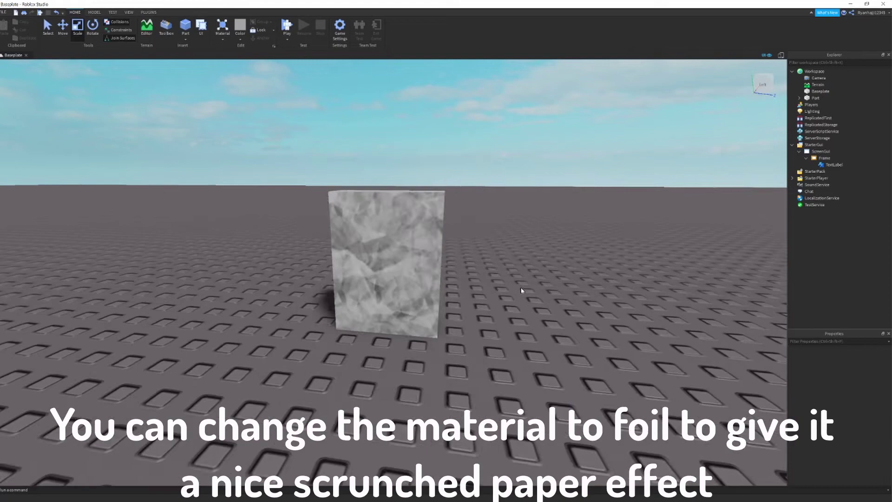
{"action": "scroll", "coordinate": [522, 292], "scroll_direction": "down", "scroll_amount": 3}
{"action": "right_click_drag", "start_coordinate": [522, 293], "coordinate": [523, 307]}
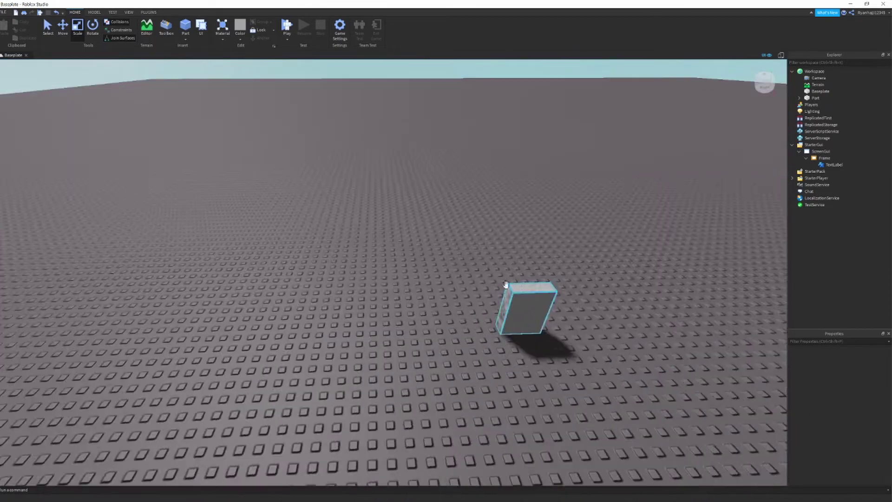
{"action": "right_click_drag", "start_coordinate": [523, 307], "coordinate": [470, 303]}
Add a ProximityPrompt to the note part
{"action": "left_click", "coordinate": [469, 303]}
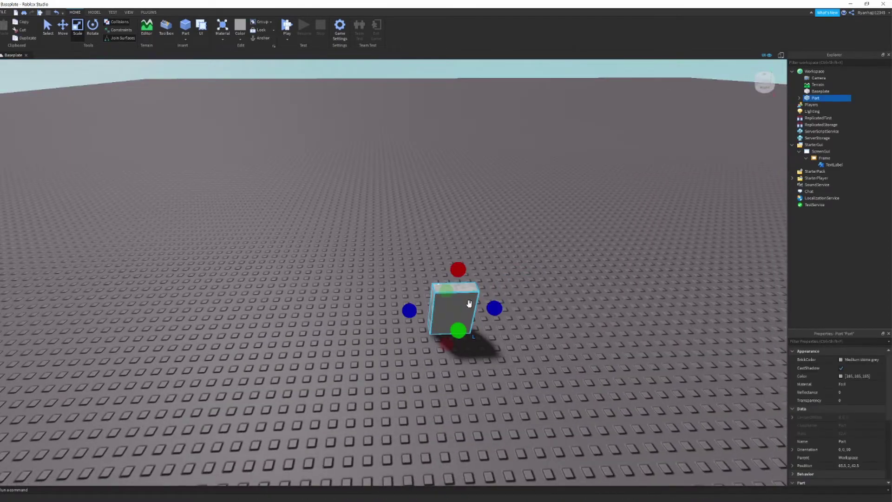
{"action": "left_click", "coordinate": [828, 98]}
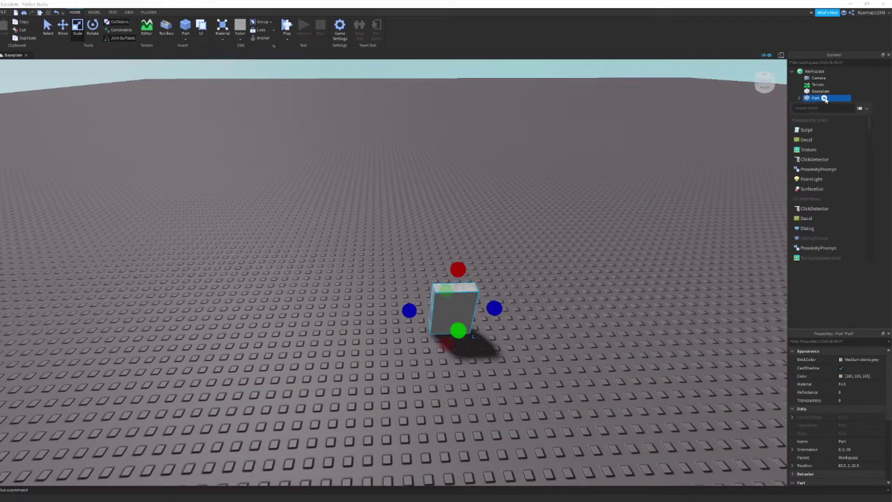
{"action": "left_click", "coordinate": [832, 170]}
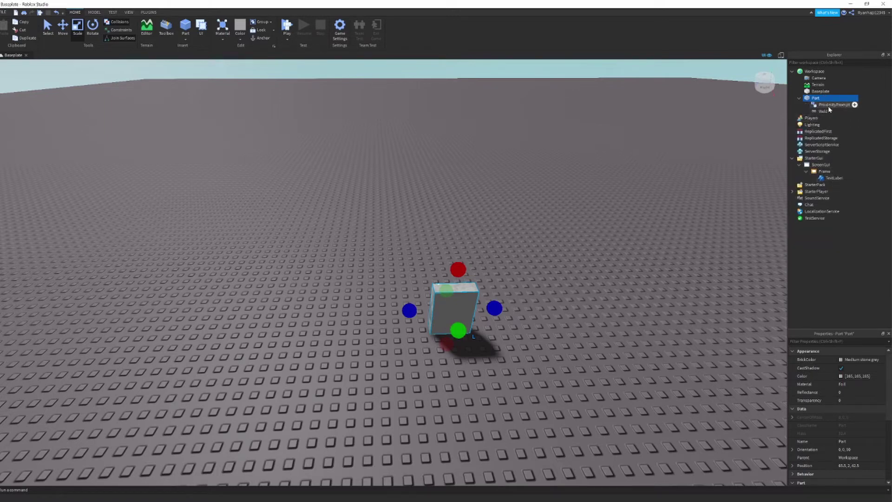
Add a Script to the ProximityPrompt and replace its default code with a prompt.Triggered handler that toggles open and Frame.Visible through the player's PlayerGui
{"action": "left_click", "coordinate": [855, 105]}
{"action": "left_click", "coordinate": [828, 138]}
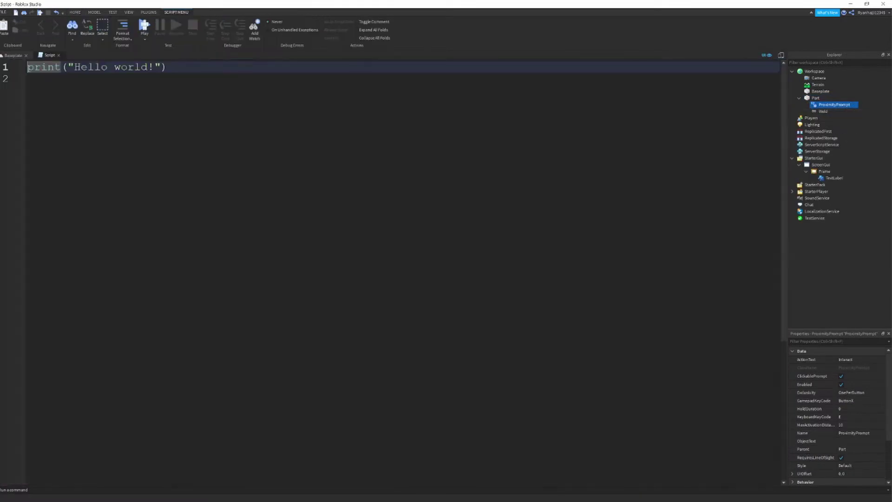
{"action": "key", "text": "ctrl+a"}
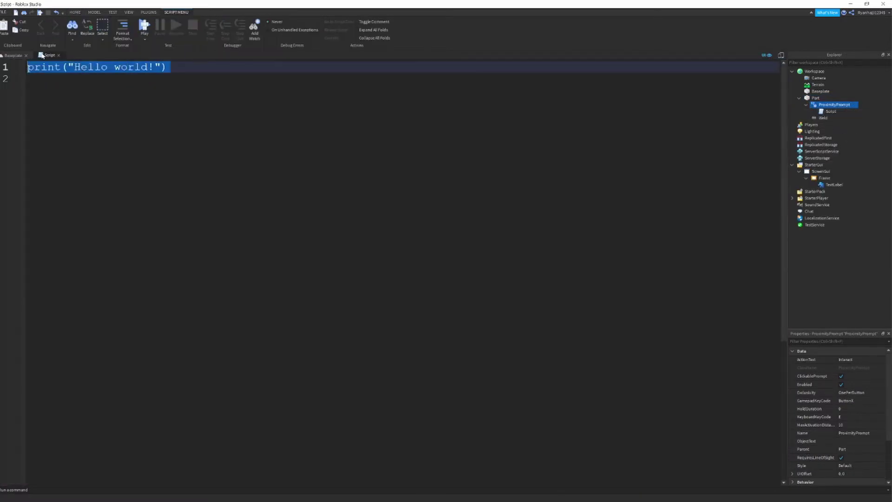
{"action": "key", "text": "BackSpace"}
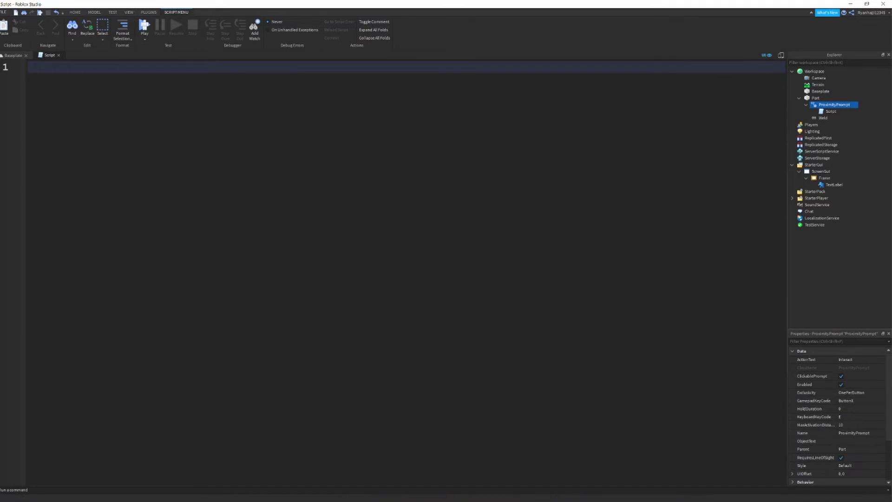
{"action": "type", "text": "local prompt = script.Parent local open = false prompt.Triggered:Connect(function(player) \tlocal PlayerGui = player:WaitForChild(\"PlayerGui\") \tlocal ScreenGui = PlayerGui.ScreenGui \tlocal Frame = ScreenGui.Frame \tif open == false then \t\topen = true \t\tFrame.Visible = true \telse \t\topen = false \t\tFrame.Visible = false \tend end)"}
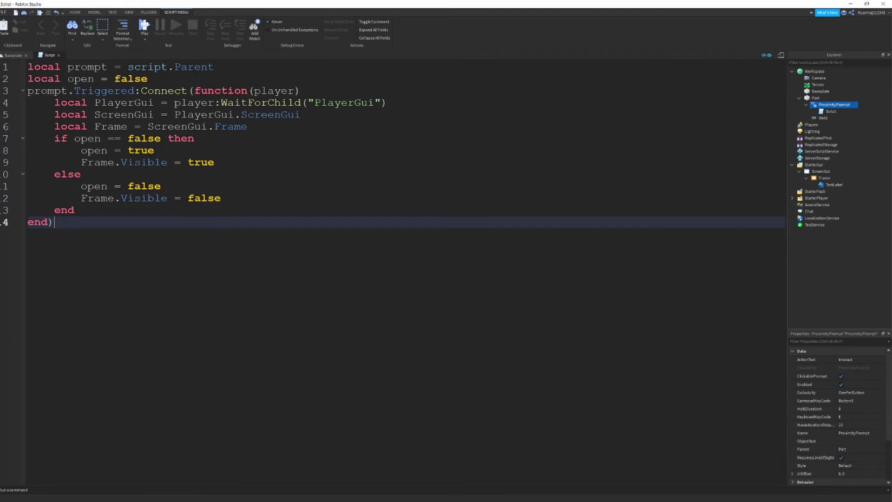
Set the ProximityPrompt's KeyboardKeyCode to A
{"action": "left_click", "coordinate": [844, 421]}
{"action": "left_click", "coordinate": [847, 424]}
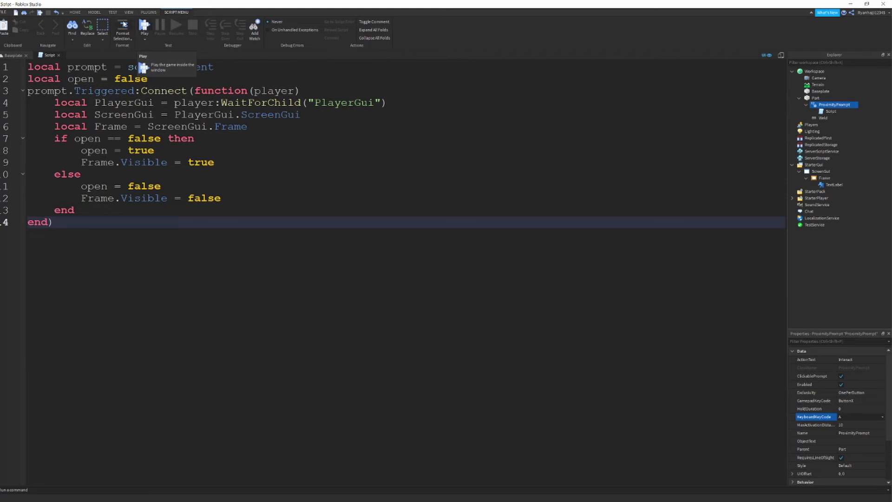
Start a play test and walk the character up to the note part until it is within interaction range
{"action": "left_click", "coordinate": [145, 26]}
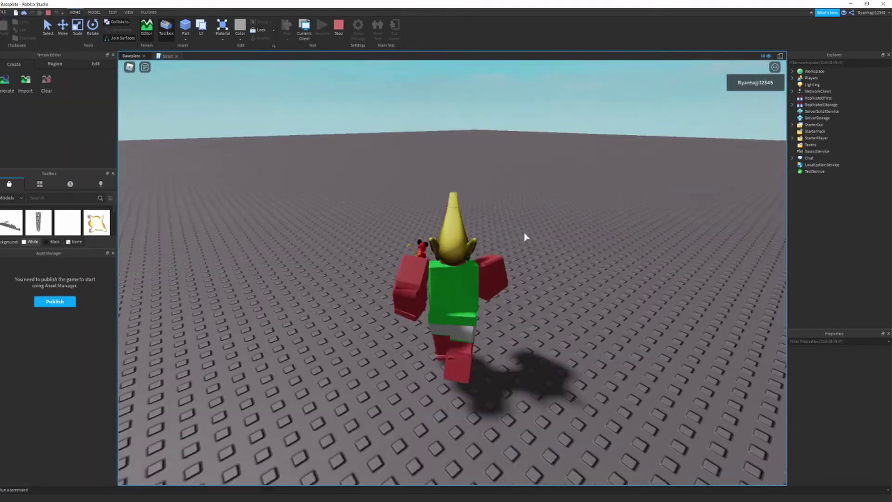
{"action": "key", "text": "w"}
{"action": "right_click_drag", "start_coordinate": [526, 237], "coordinate": [526, 237]}
{"action": "key", "text": "w"}
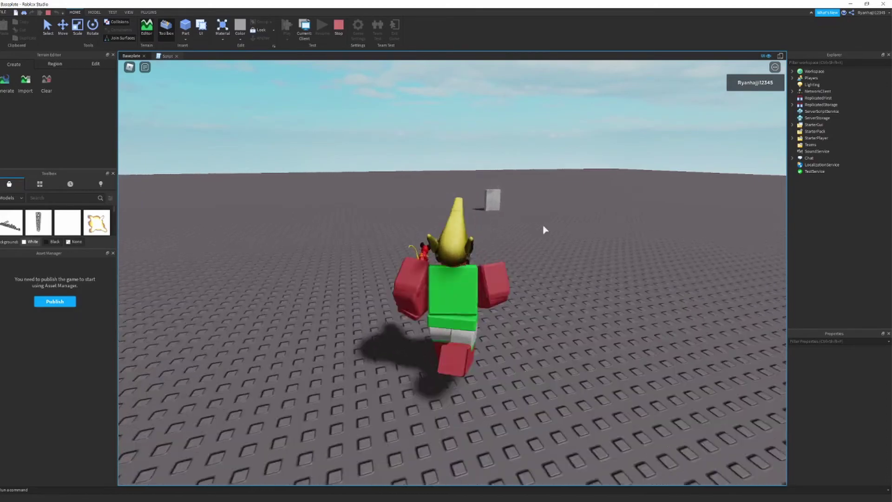
{"action": "key", "text": "w"}
{"action": "key", "text": "d"}
{"action": "right_click_drag", "start_coordinate": [548, 222], "coordinate": [547, 222]}
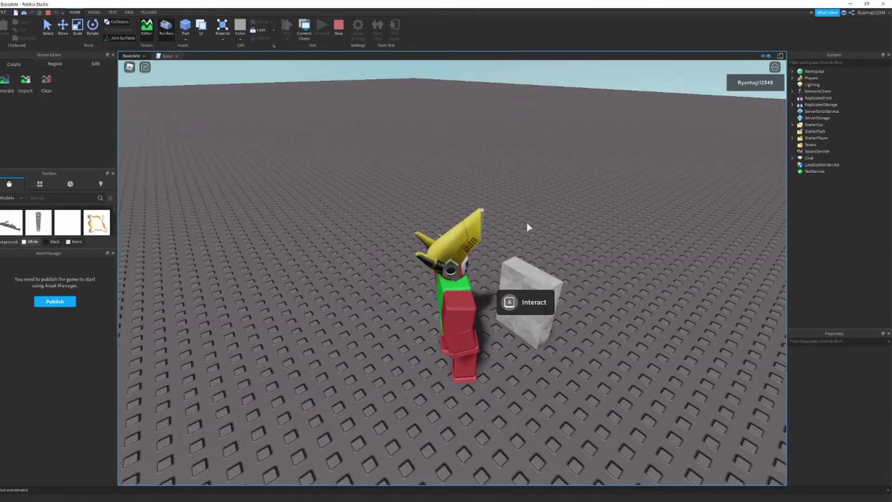
Test the note by triggering the part's Interact prompt several times to open and close it while moving around
{"action": "key", "text": "e"}
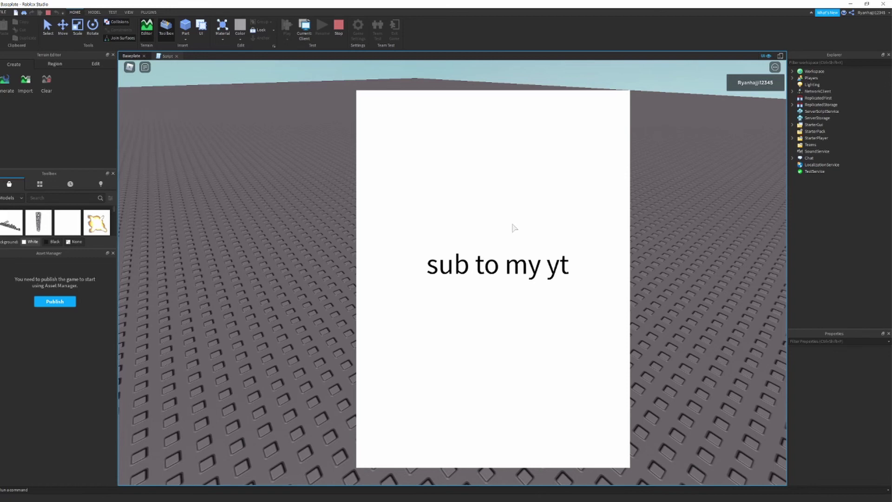
{"action": "key", "text": "e"}
{"action": "key", "text": "e"}
{"action": "right_click_drag", "start_coordinate": [577, 224], "coordinate": [577, 222]}
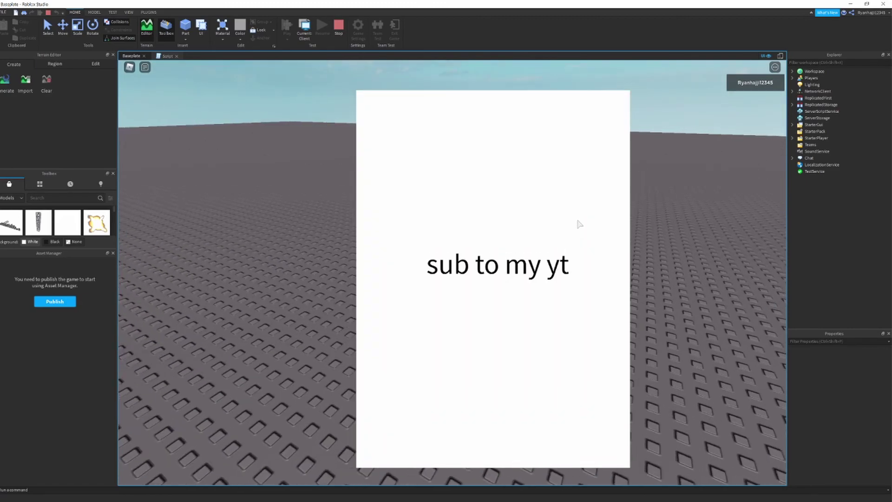
{"action": "key", "text": "d"}
{"action": "key", "text": "w"}
{"action": "key", "text": "a"}
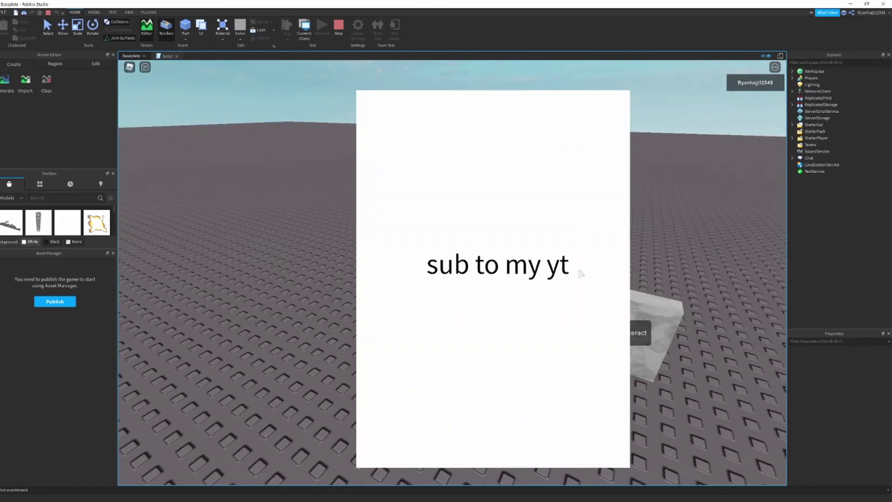
{"action": "key", "text": "d"}
{"action": "key", "text": "a"}
{"action": "key", "text": "a"}
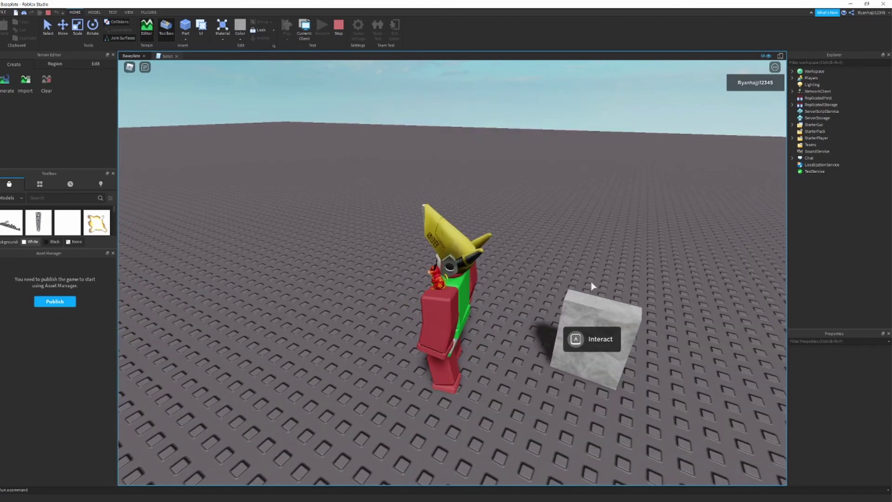
{"action": "key", "text": "d"}
{"action": "key", "text": "s"}
{"action": "right_click_drag", "start_coordinate": [592, 283], "coordinate": [584, 249]}
{"action": "scroll", "coordinate": [583, 249], "scroll_direction": "up", "scroll_amount": 3}
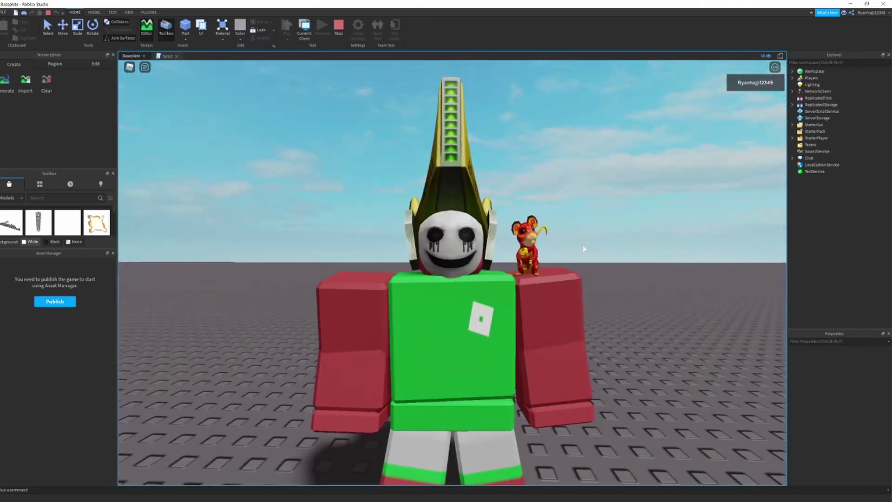
{"action": "scroll", "coordinate": [584, 249], "scroll_direction": "down", "scroll_amount": 3}
{"action": "scroll", "coordinate": [584, 249], "scroll_direction": "up", "scroll_amount": 5}
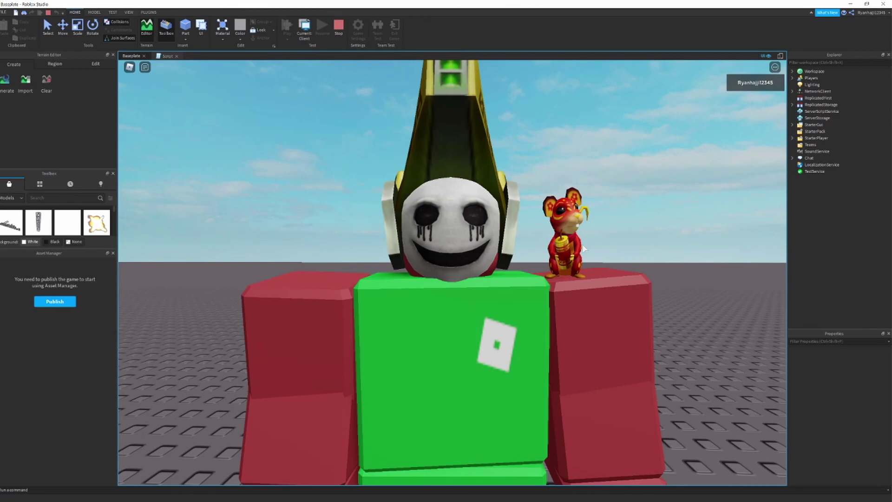
{"action": "scroll", "coordinate": [584, 249], "scroll_direction": "down", "scroll_amount": 5}
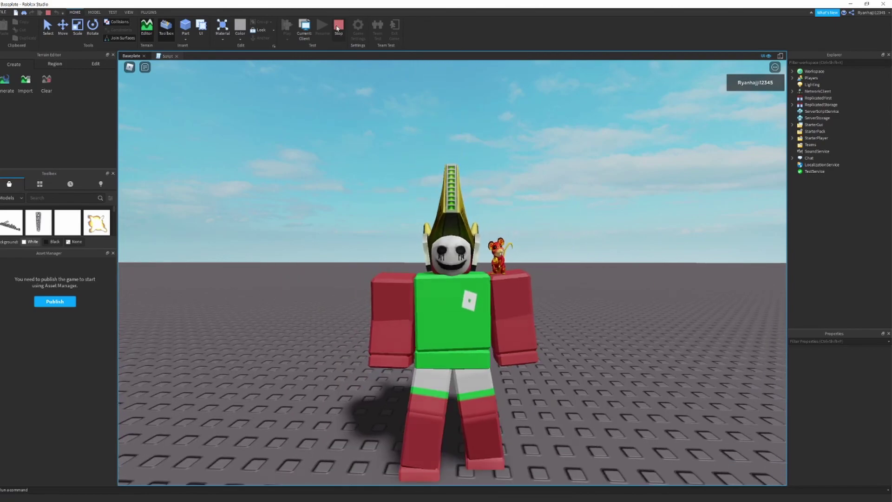